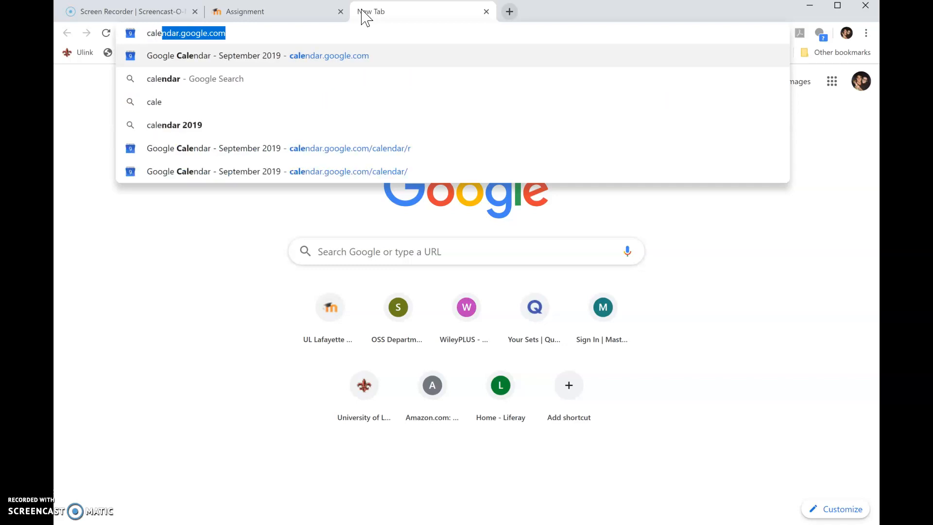
- Open calendar.google.com and hide the personal, ACA Football, Birthdays, ND Football and UL Football calendars
{"action": "key", "text": "Right"}
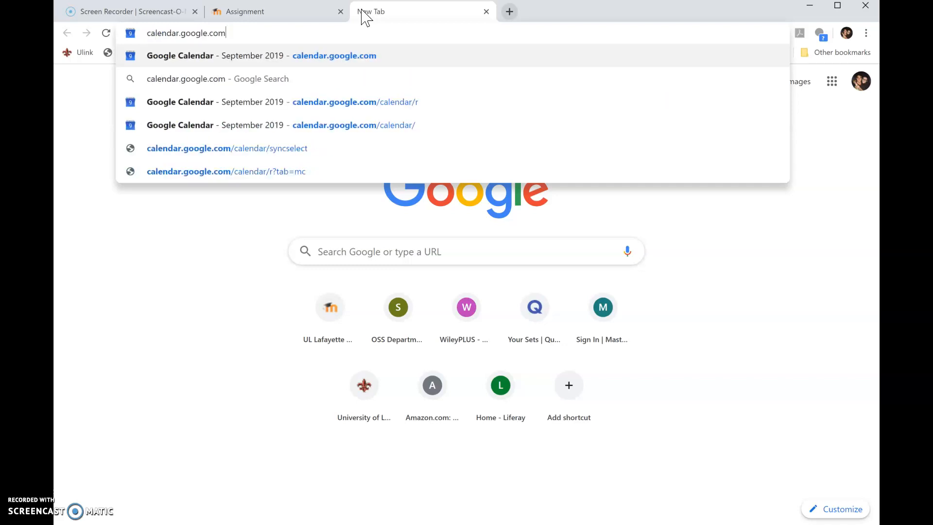
{"action": "key", "text": "Return"}
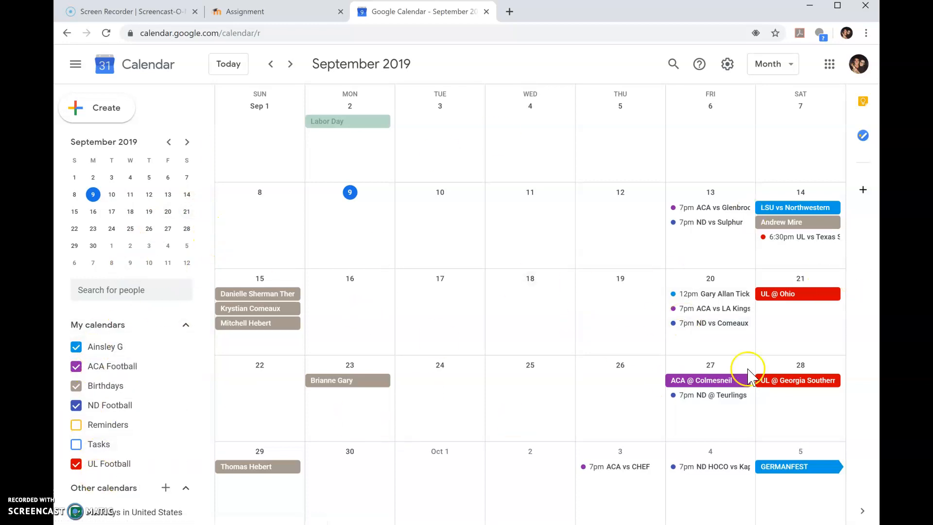
{"action": "left_click", "coordinate": [77, 367]}
{"action": "left_click", "coordinate": [77, 385]}
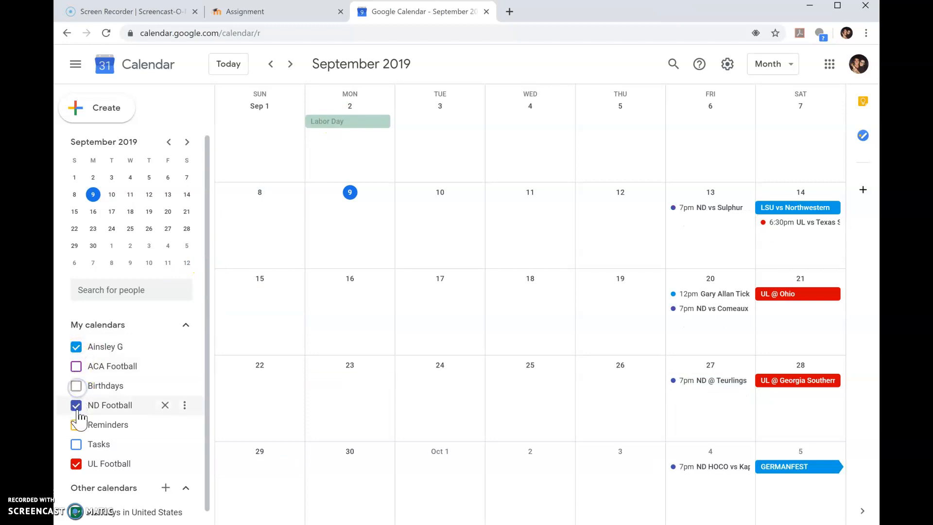
{"action": "left_click", "coordinate": [77, 406]}
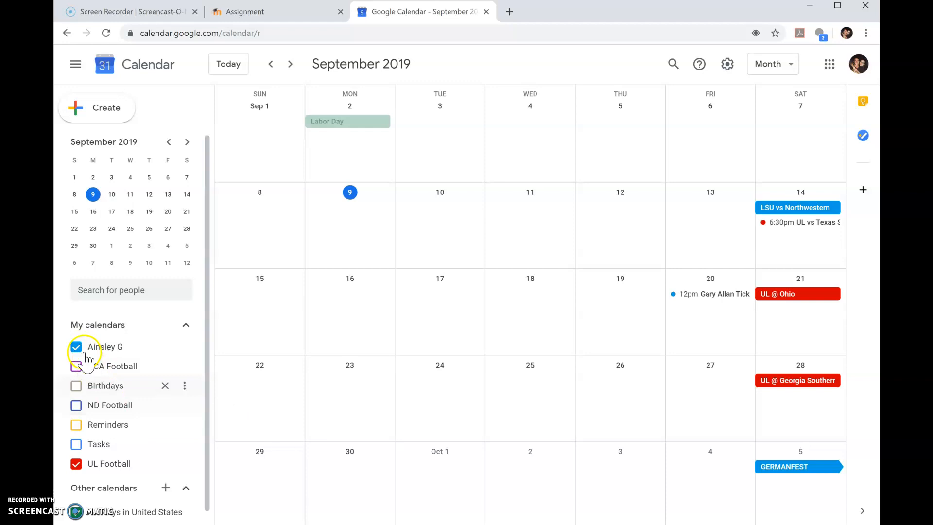
{"action": "left_click", "coordinate": [76, 463]}
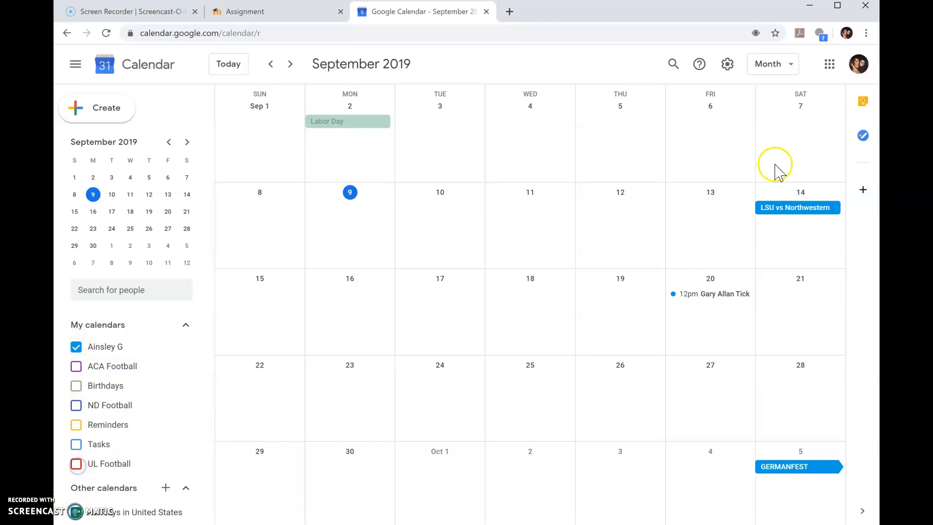
{"action": "left_click", "coordinate": [78, 347]}
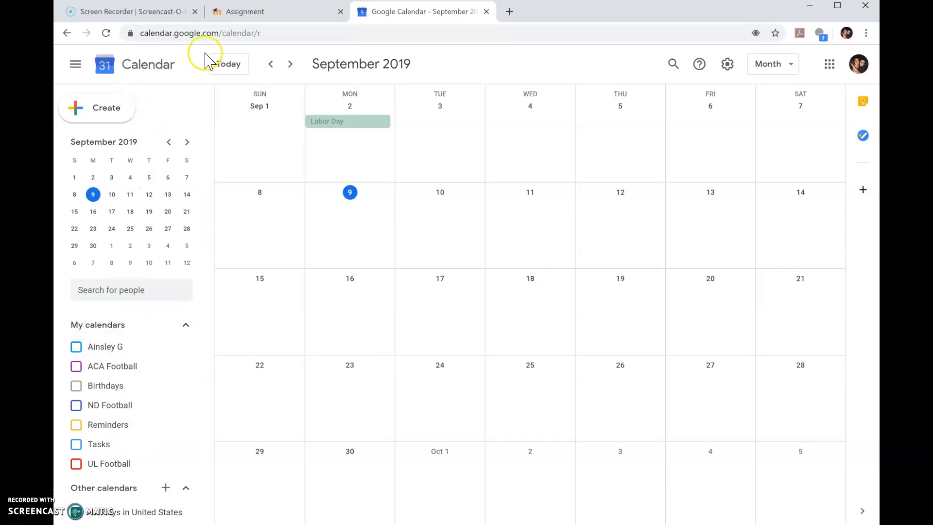
- Create a new calendar named KNES 205 in the Central Time - Chicago time zone and return to the month view
{"action": "left_click", "coordinate": [729, 64]}
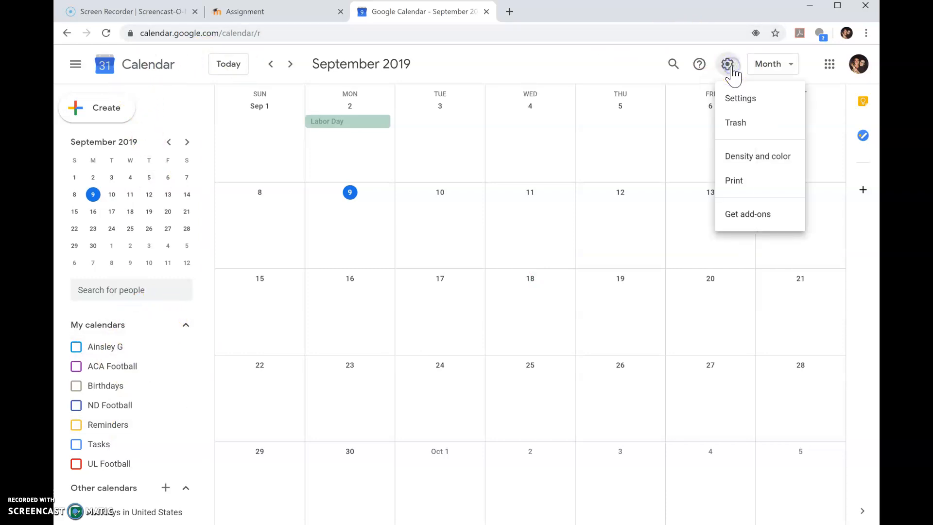
{"action": "left_click", "coordinate": [744, 98]}
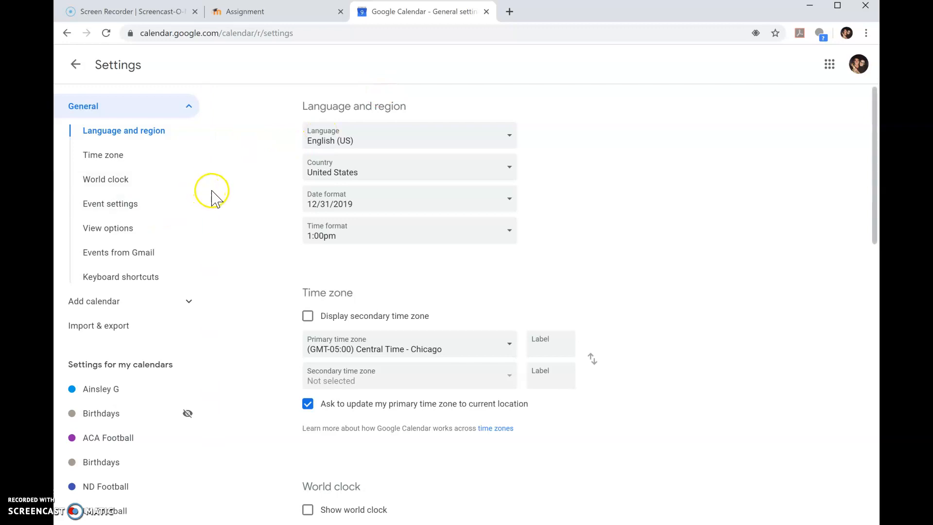
{"action": "left_click", "coordinate": [171, 308]}
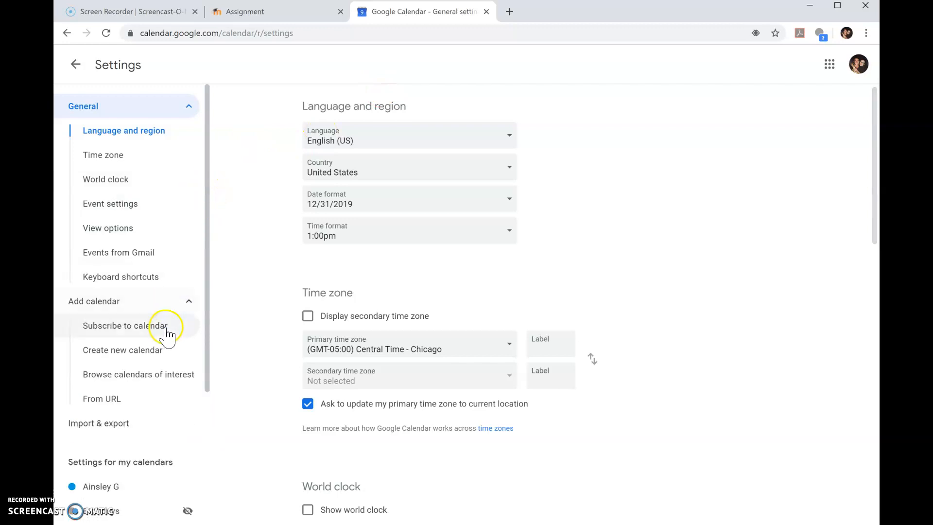
{"action": "left_click", "coordinate": [161, 349]}
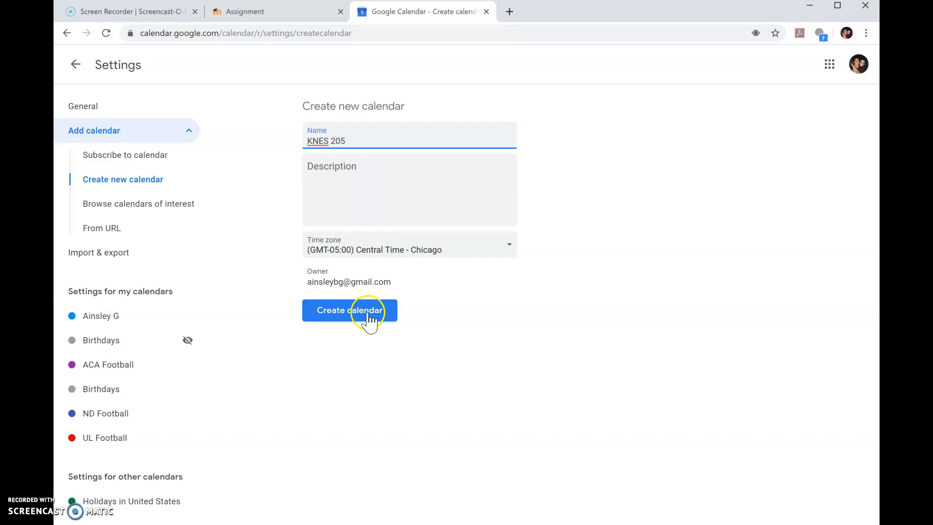
{"action": "left_click", "coordinate": [497, 249]}
{"action": "left_click", "coordinate": [497, 249]}
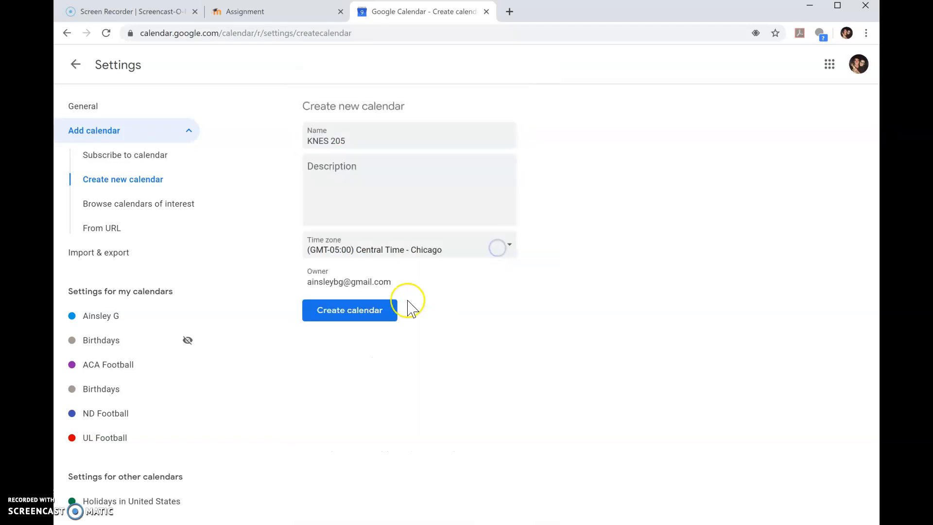
{"action": "left_click", "coordinate": [368, 315]}
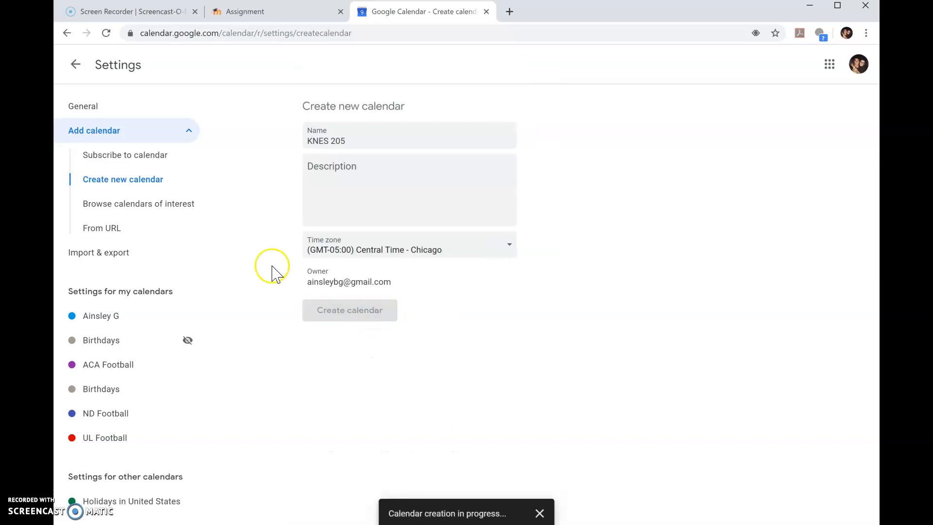
{"action": "left_click", "coordinate": [77, 67]}
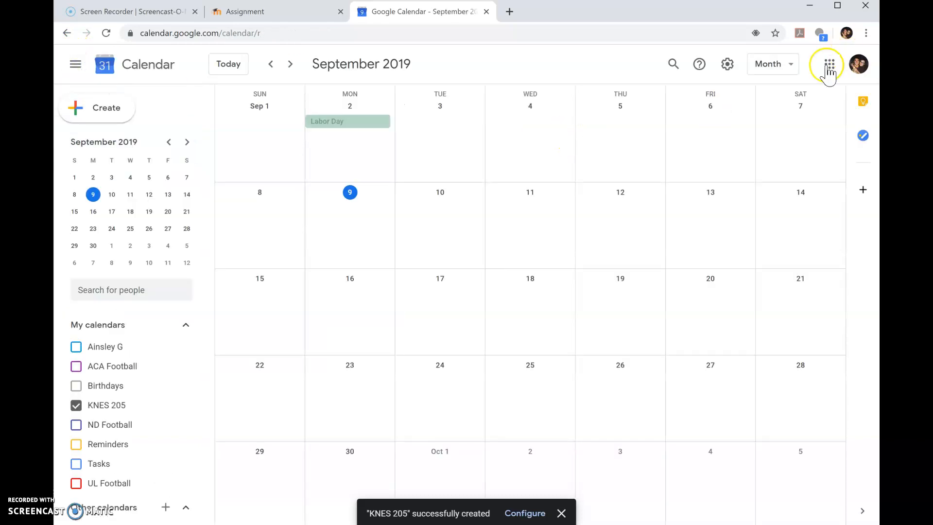
- Change the colour of the KNES 205 calendar to dark brown
{"action": "mouse_move", "coordinate": [100, 409]}
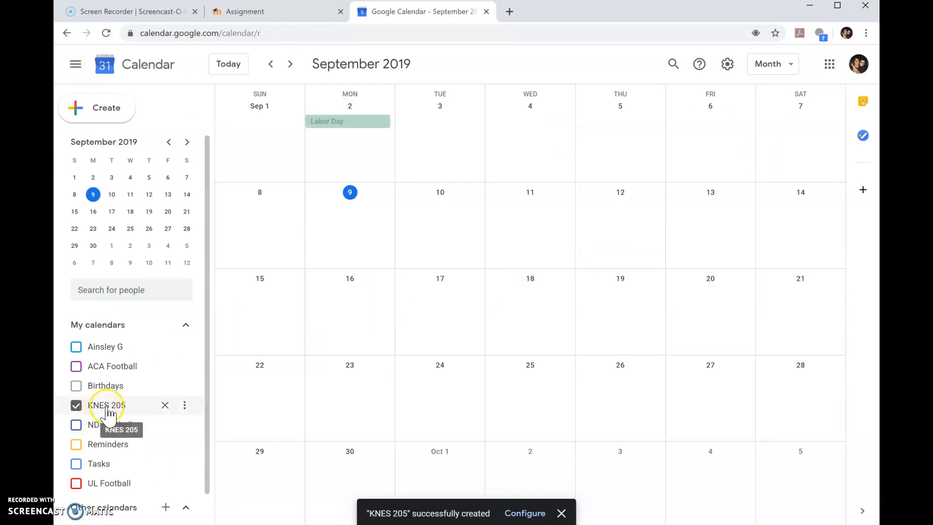
{"action": "left_click", "coordinate": [184, 405]}
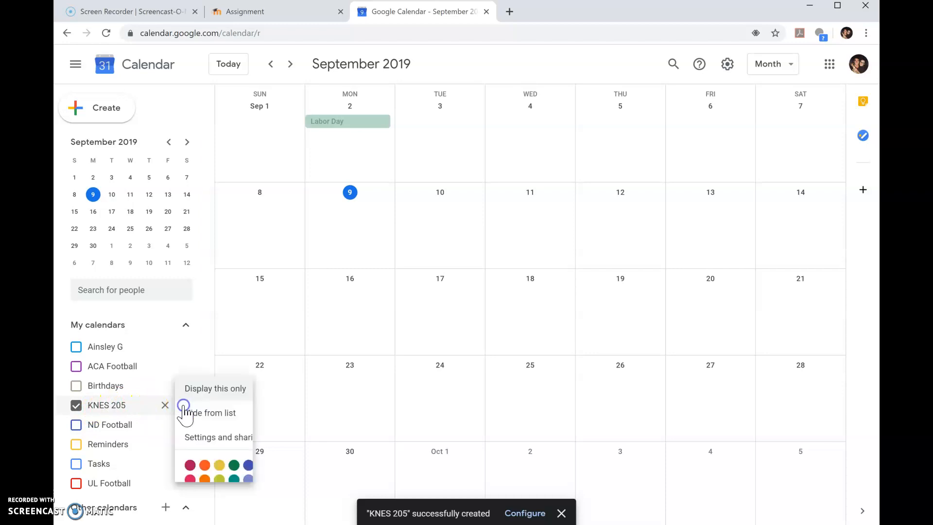
{"action": "left_click", "coordinate": [263, 464]}
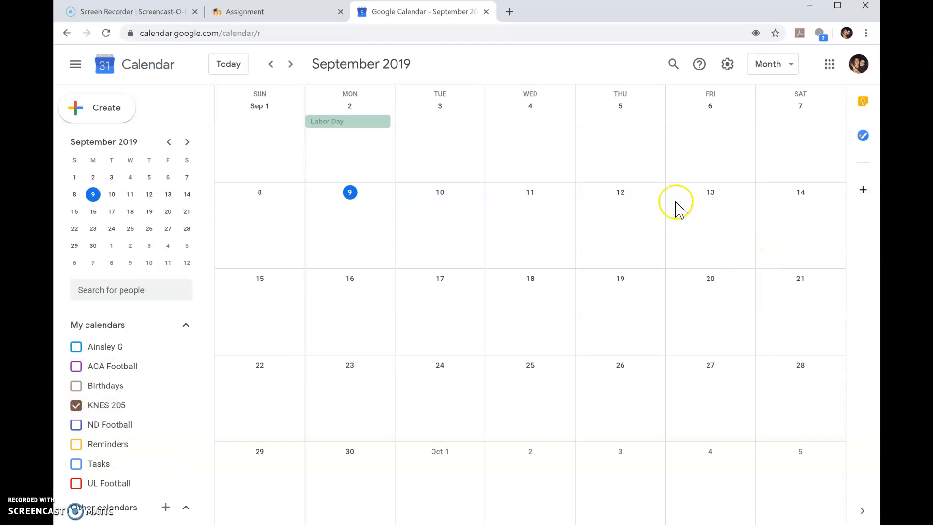
- Start an event titled "Homework Due" on September 15, 2019 in the KNES 205 calendar
{"action": "left_click", "coordinate": [263, 291]}
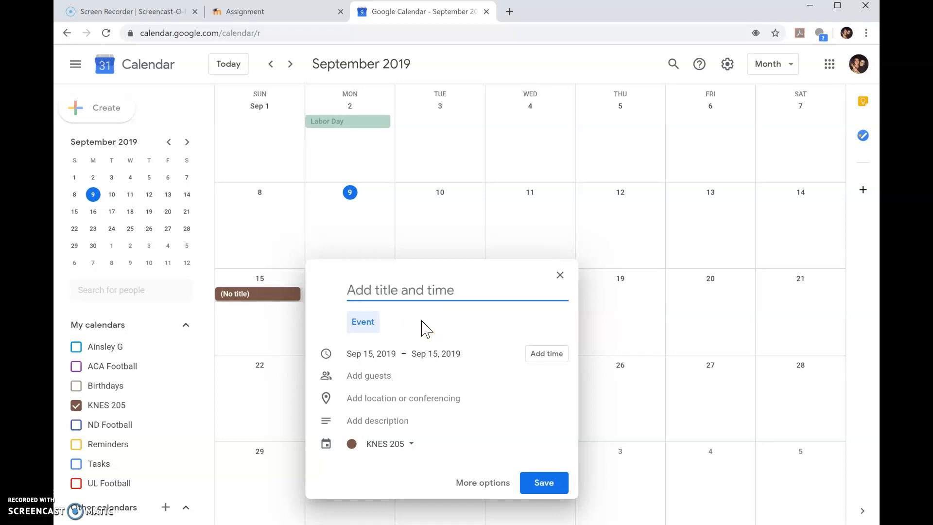
{"action": "type", "text": "Homework Due"}
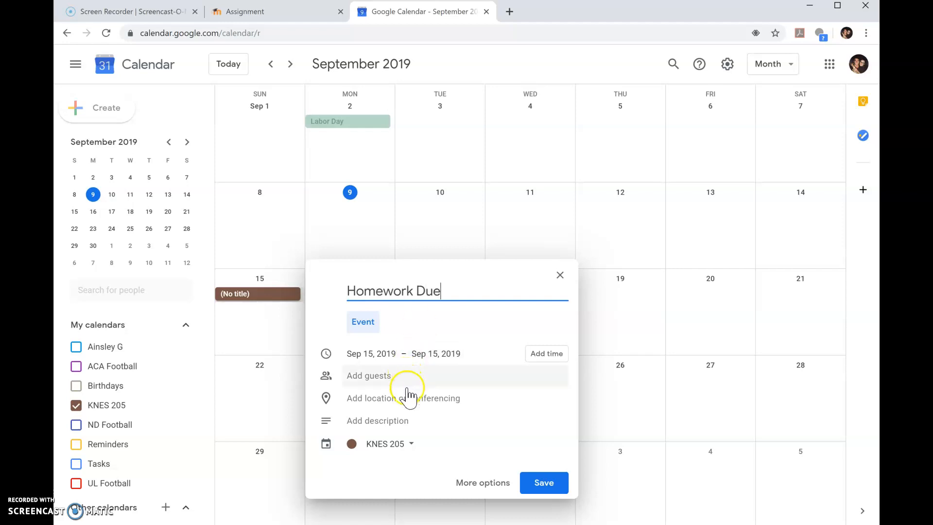
{"action": "left_click", "coordinate": [402, 446]}
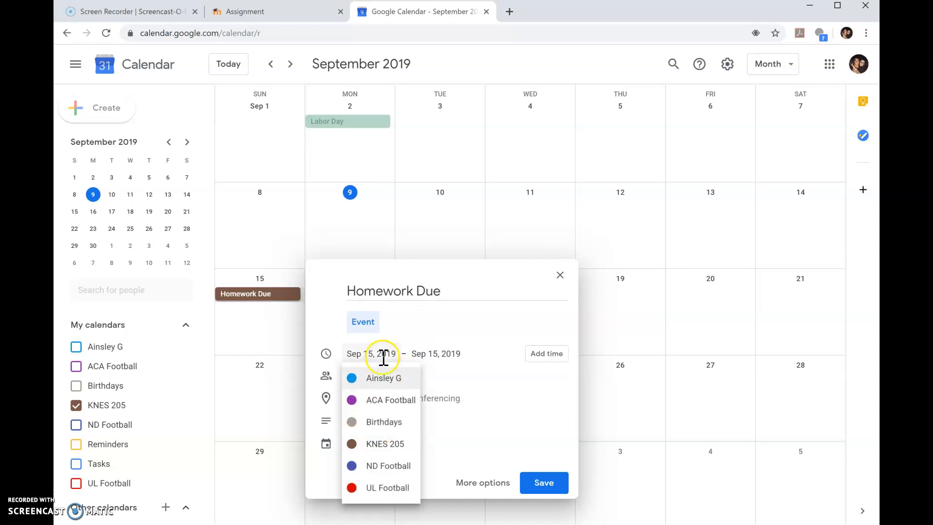
{"action": "left_click", "coordinate": [385, 444]}
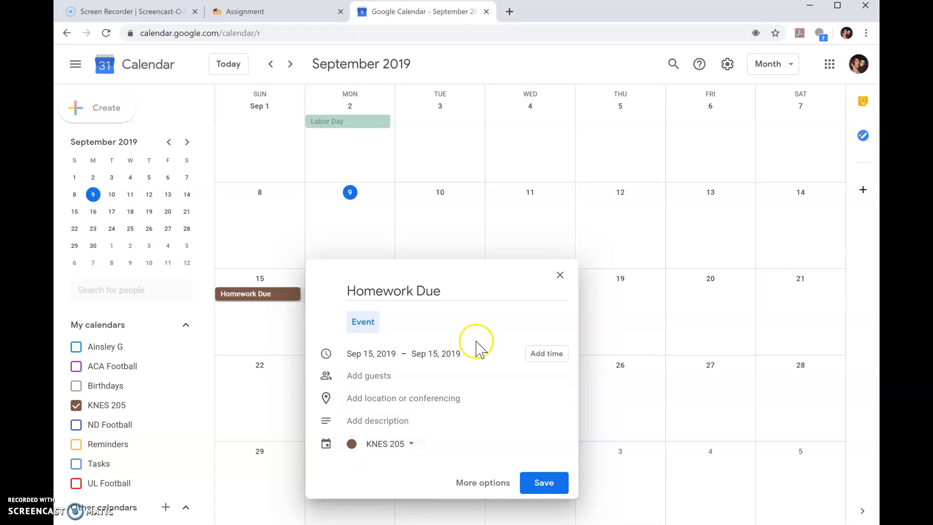
- Set the Homework Due event to run from 11:30pm on September 15 to 12:00am
{"action": "left_click", "coordinate": [552, 357]}
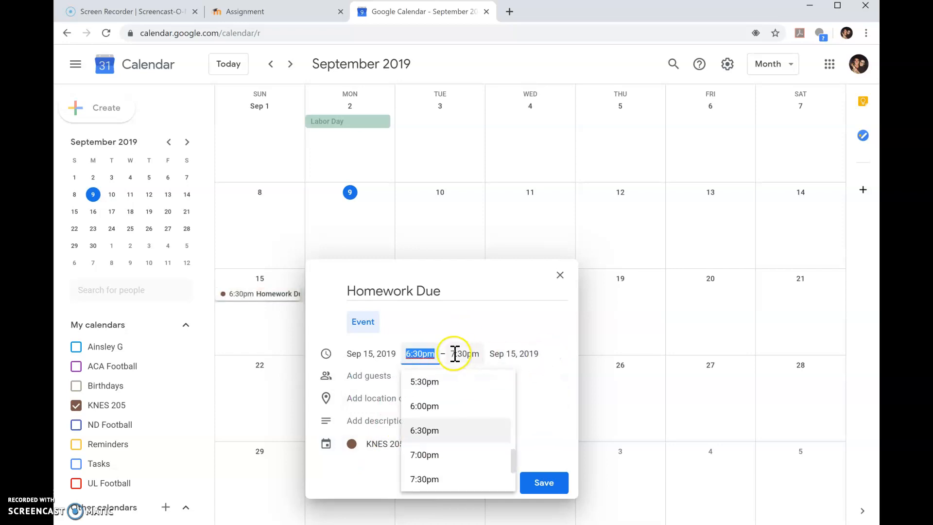
{"action": "left_click_drag", "start_coordinate": [514, 454], "coordinate": [514, 474]}
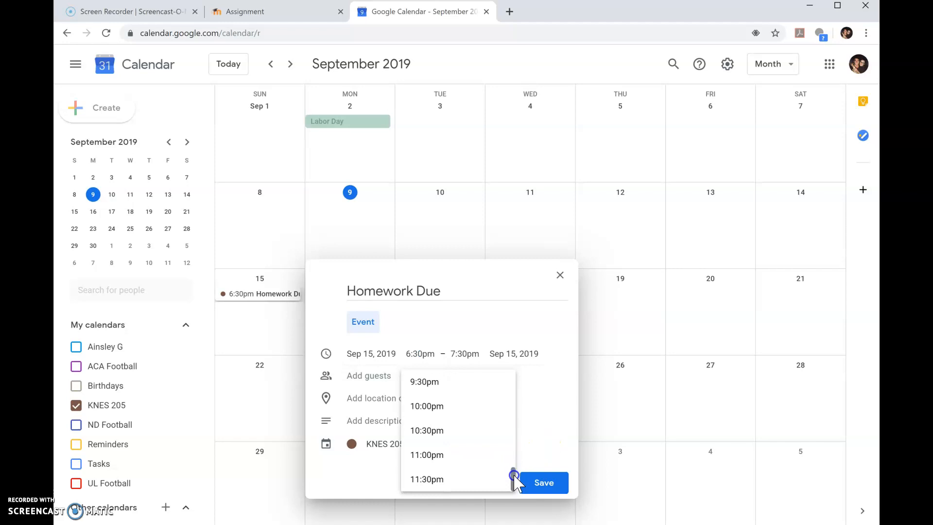
{"action": "left_click", "coordinate": [444, 479]}
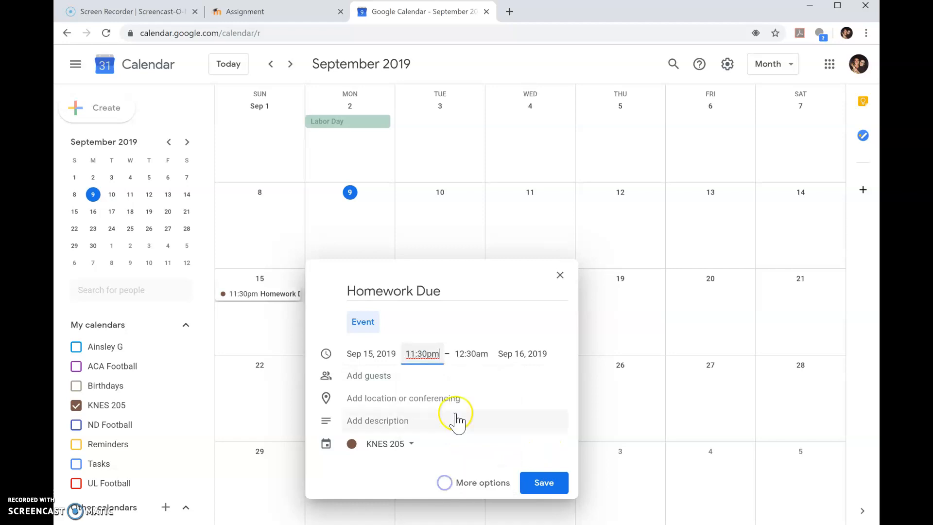
{"action": "left_click", "coordinate": [476, 357]}
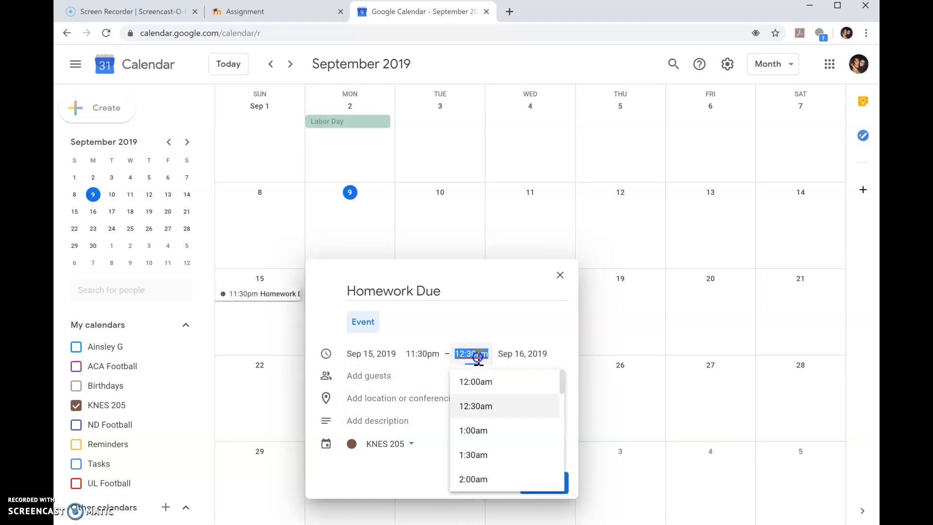
{"action": "left_click", "coordinate": [562, 387]}
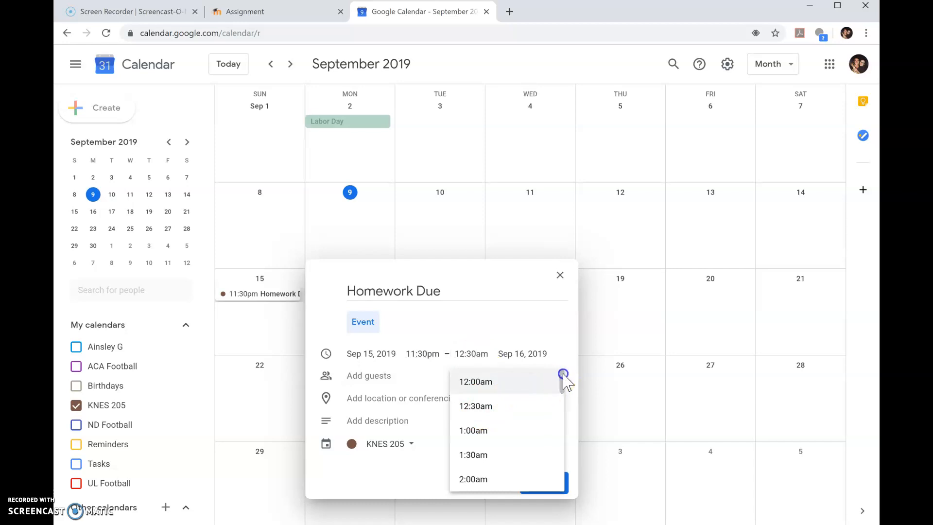
{"action": "left_click", "coordinate": [542, 381]}
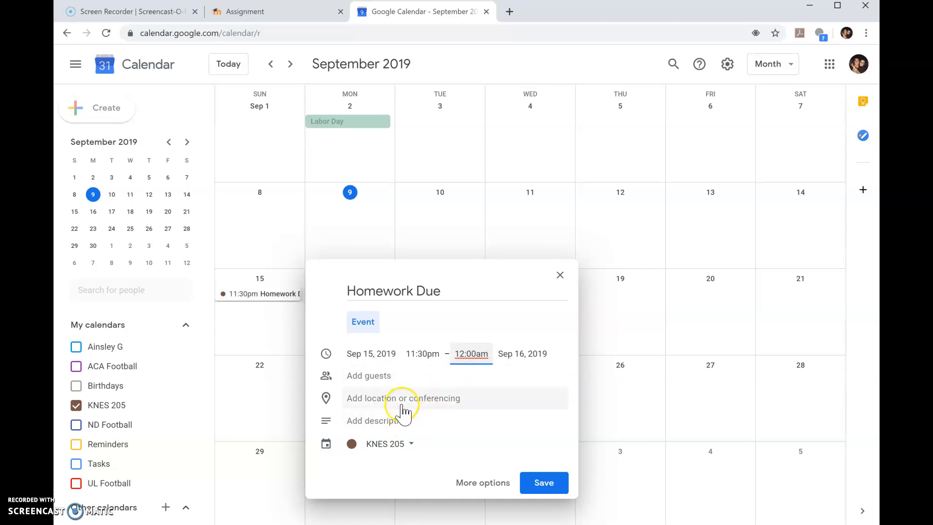
- Open the full details of the Homework Due event and add the suggested louisiana.edu contact as a guest
{"action": "left_click", "coordinate": [493, 484]}
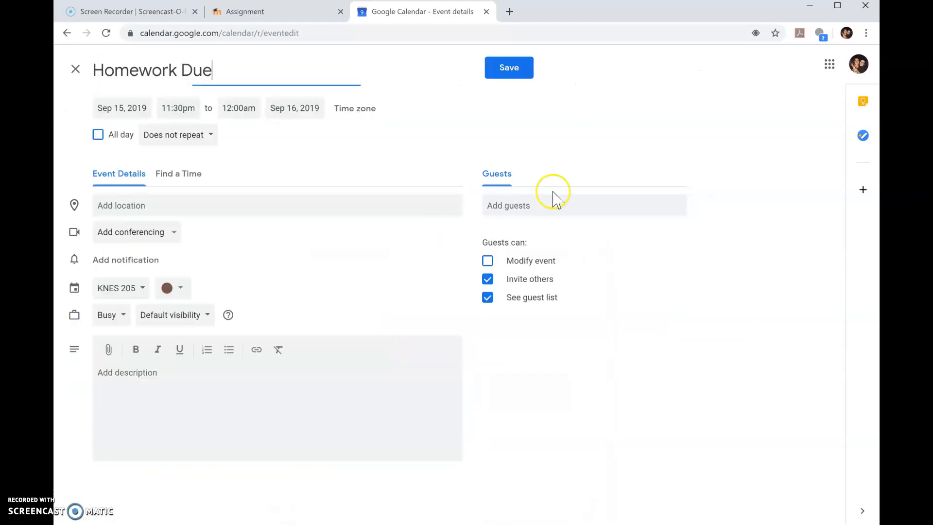
{"action": "left_click", "coordinate": [565, 205]}
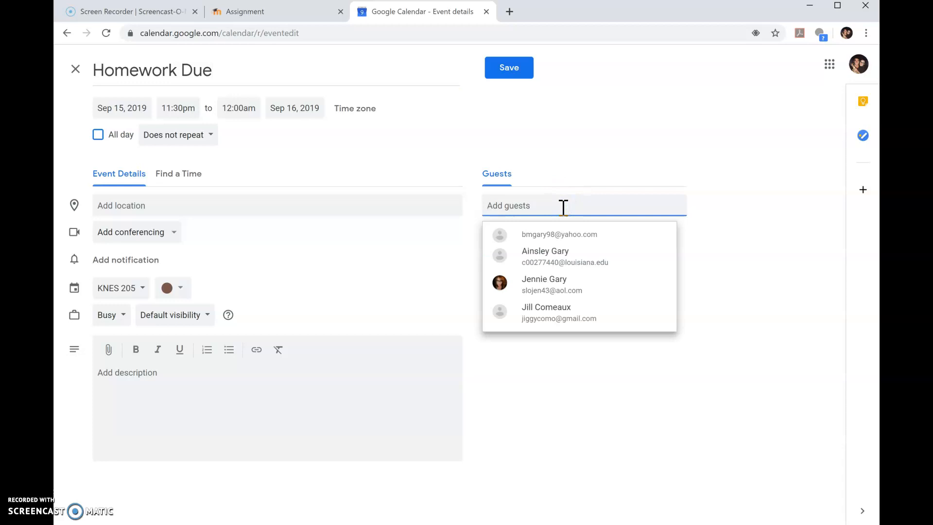
{"action": "type", "text": "c"}
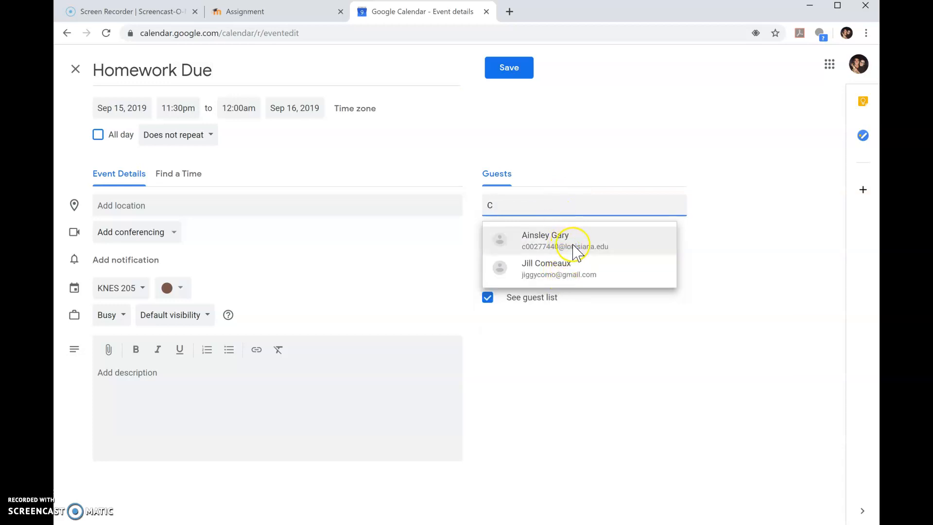
{"action": "left_click", "coordinate": [573, 245]}
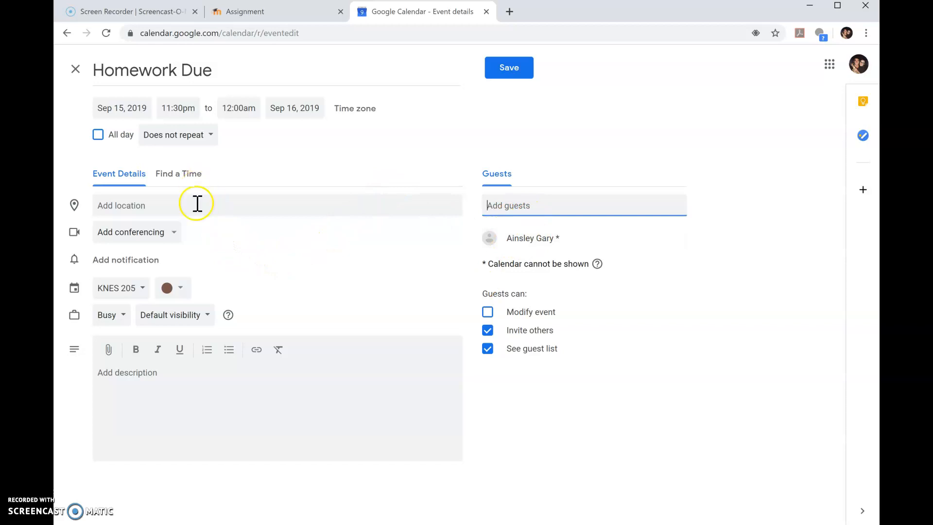
- Set the Homework Due event to repeat weekly on Sunday and save it, sending the invitation email to the guest
{"action": "left_click", "coordinate": [212, 140]}
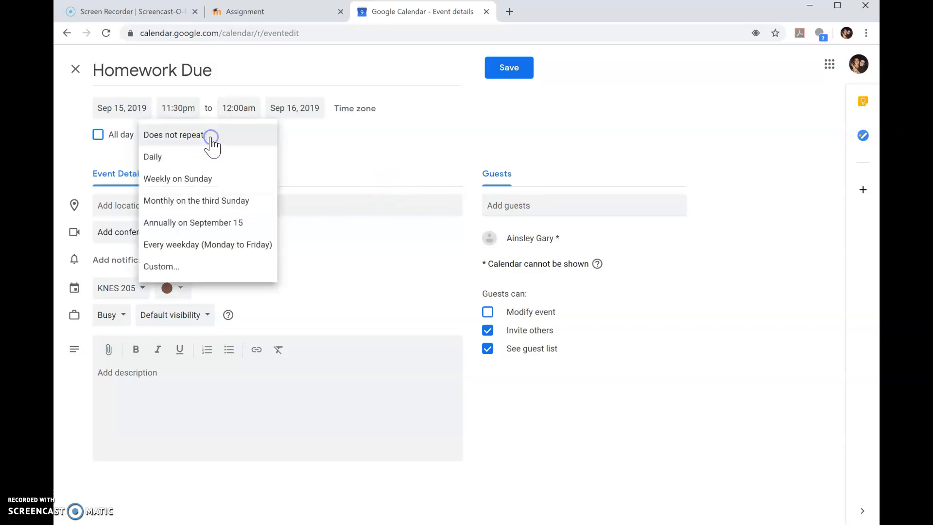
{"action": "left_click", "coordinate": [212, 184]}
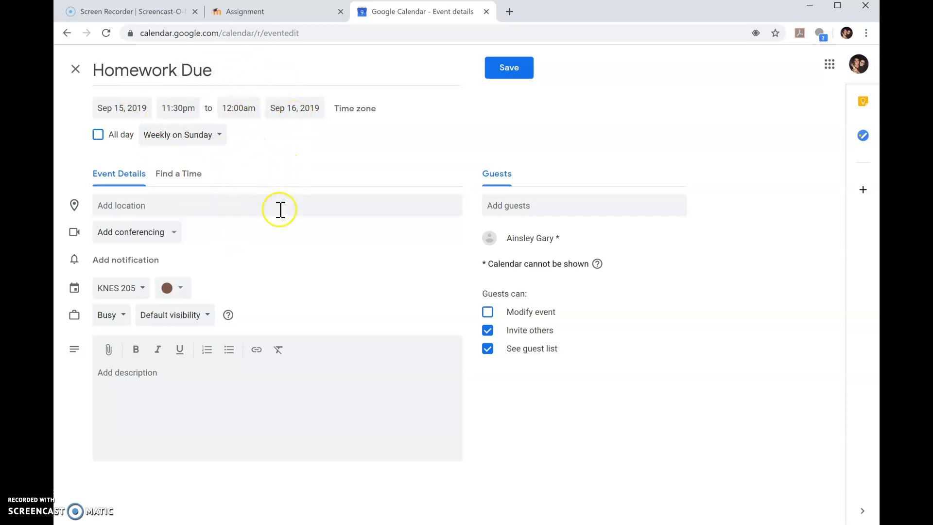
{"action": "left_click", "coordinate": [173, 238]}
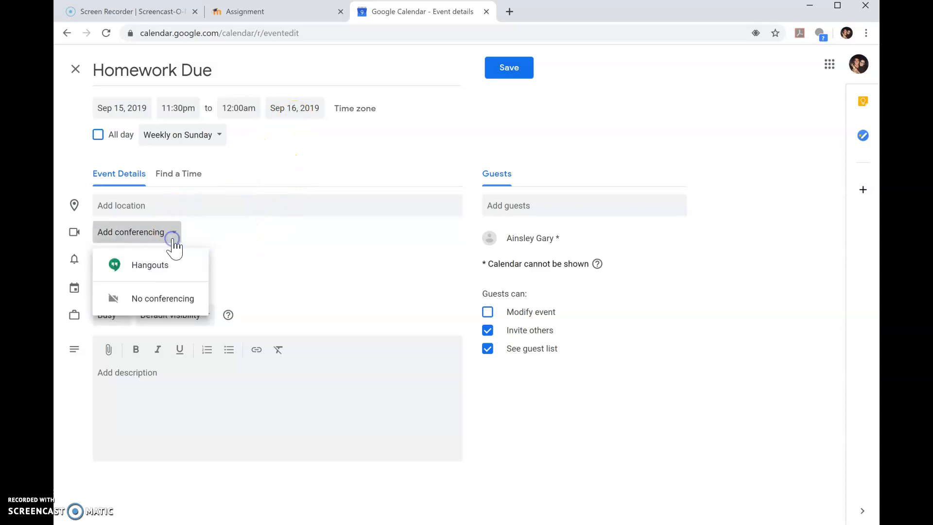
{"action": "left_click", "coordinate": [176, 236]}
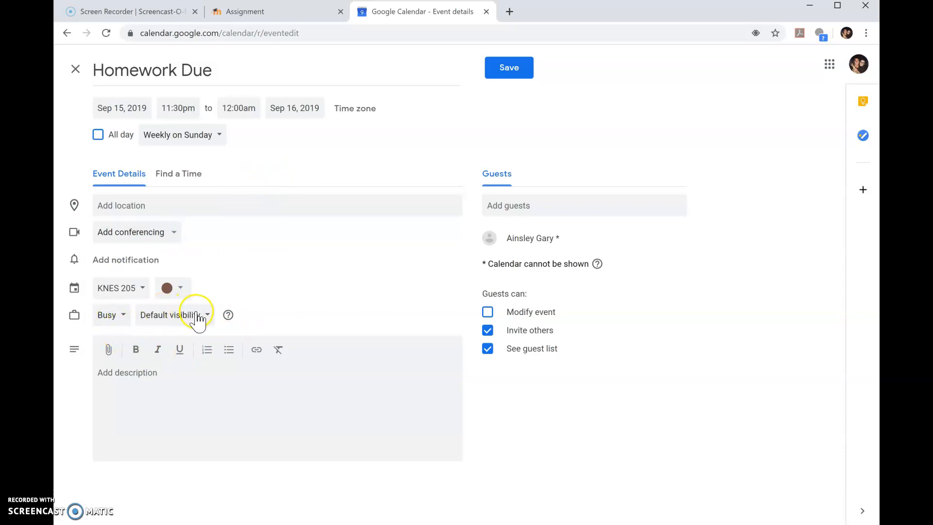
{"action": "left_click", "coordinate": [511, 71]}
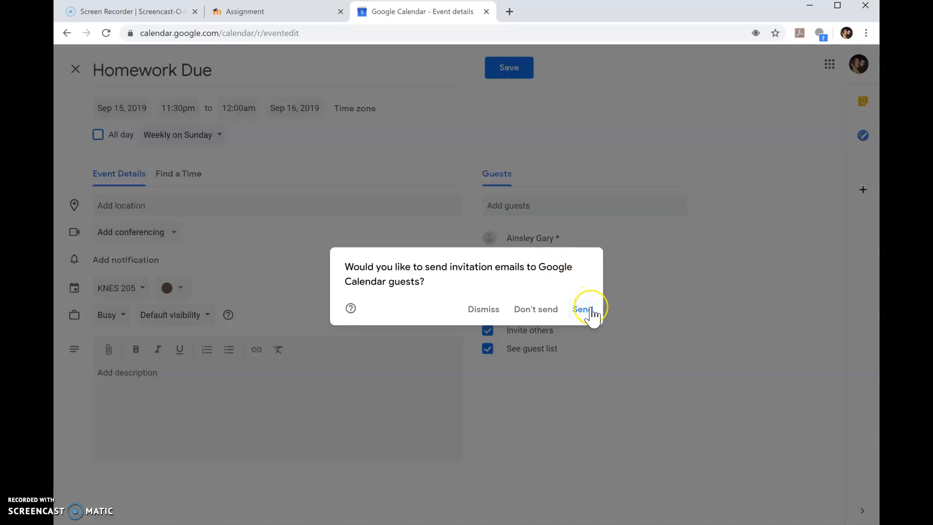
{"action": "left_click", "coordinate": [590, 310]}
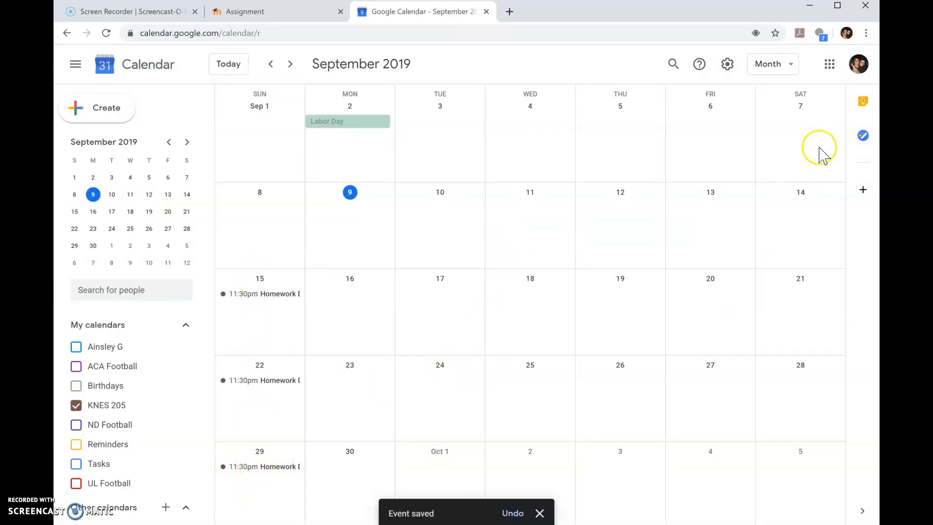
- Switch the calendar to Year view and check the events on October 1 and October 20, 2019
{"action": "left_click", "coordinate": [782, 65]}
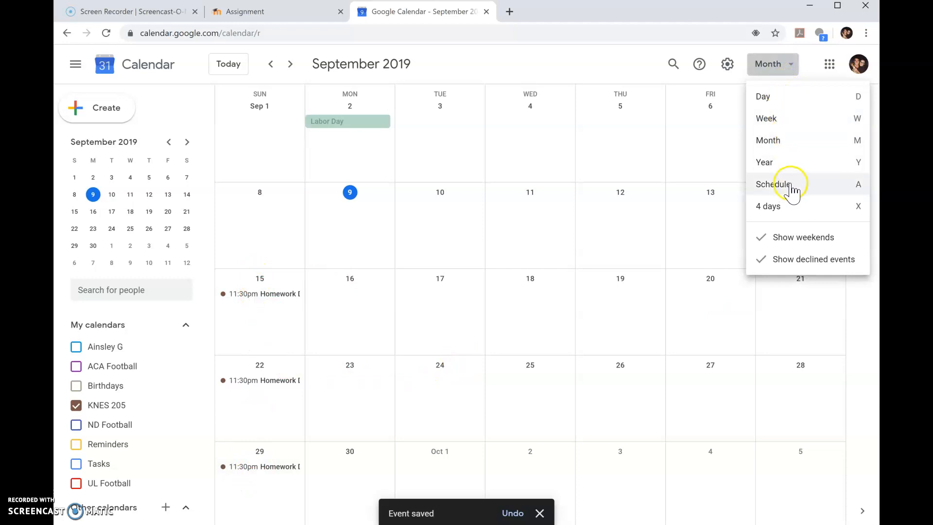
{"action": "left_click", "coordinate": [785, 165]}
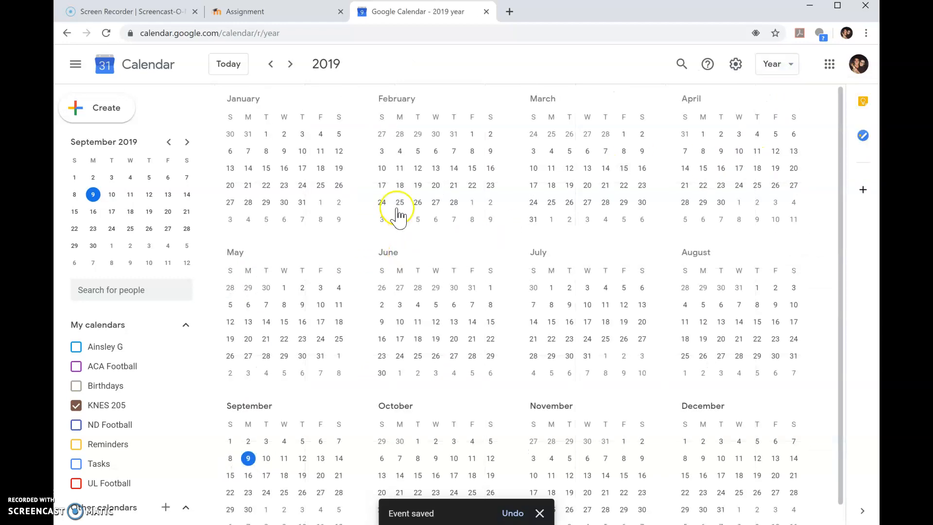
{"action": "left_click", "coordinate": [418, 441]}
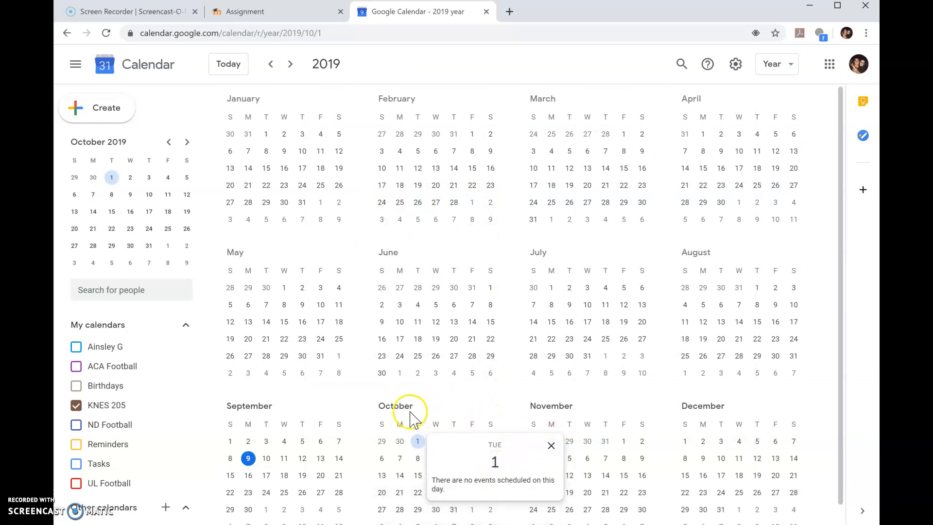
{"action": "left_click", "coordinate": [431, 431]}
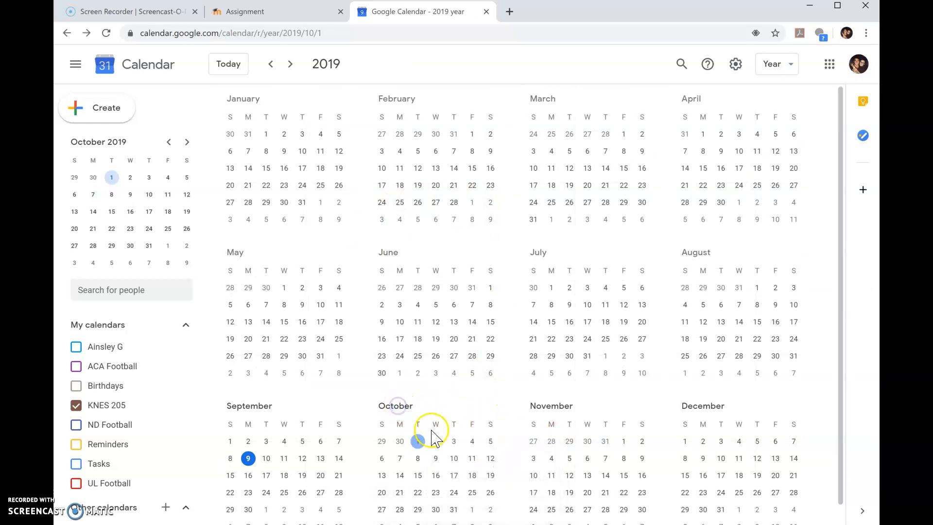
{"action": "left_click", "coordinate": [384, 492]}
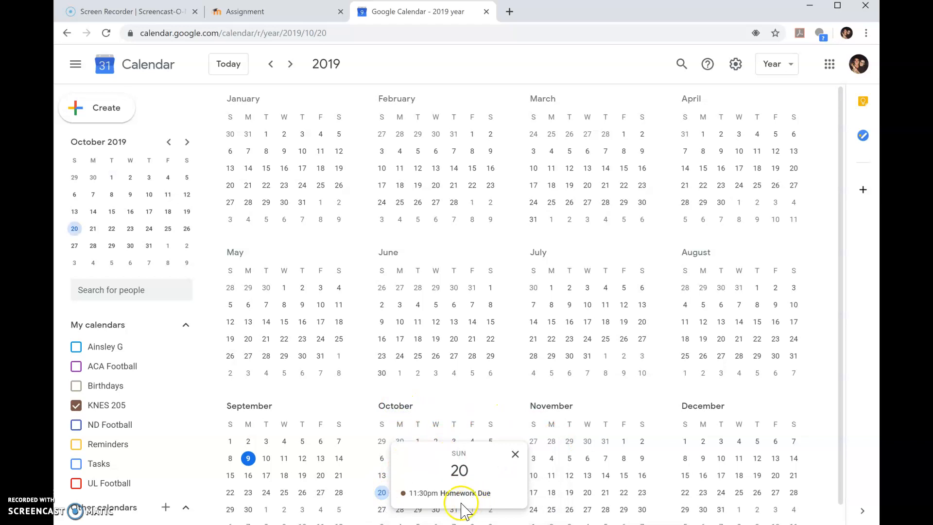
- View the week of October 20, 2019 in Week view, and switch the calendar back to Month view
{"action": "left_click", "coordinate": [790, 65]}
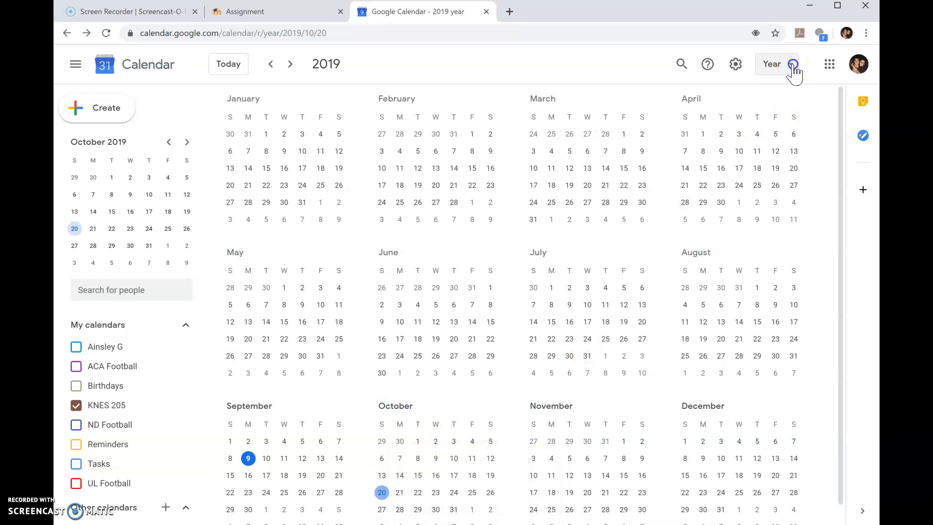
{"action": "left_click", "coordinate": [792, 72]}
{"action": "left_click", "coordinate": [788, 123]}
{"action": "left_click", "coordinate": [789, 123]}
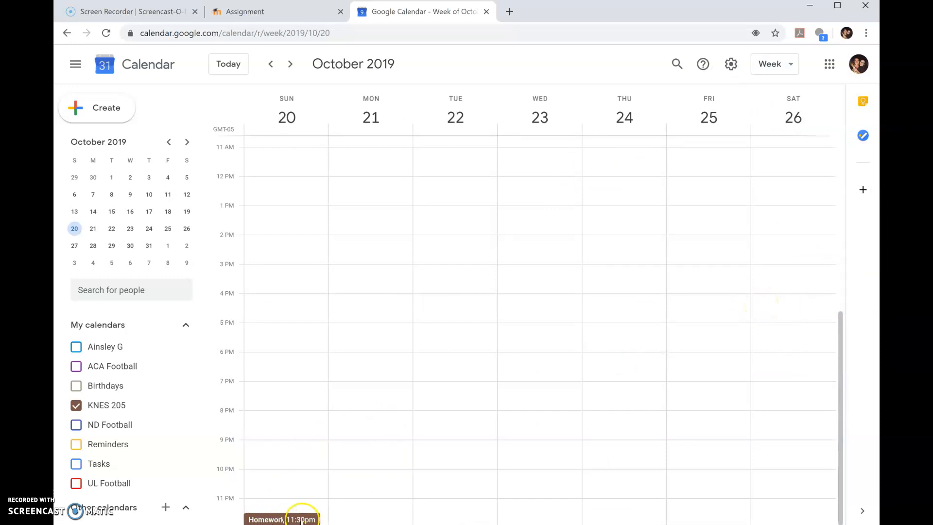
{"action": "left_click", "coordinate": [775, 65]}
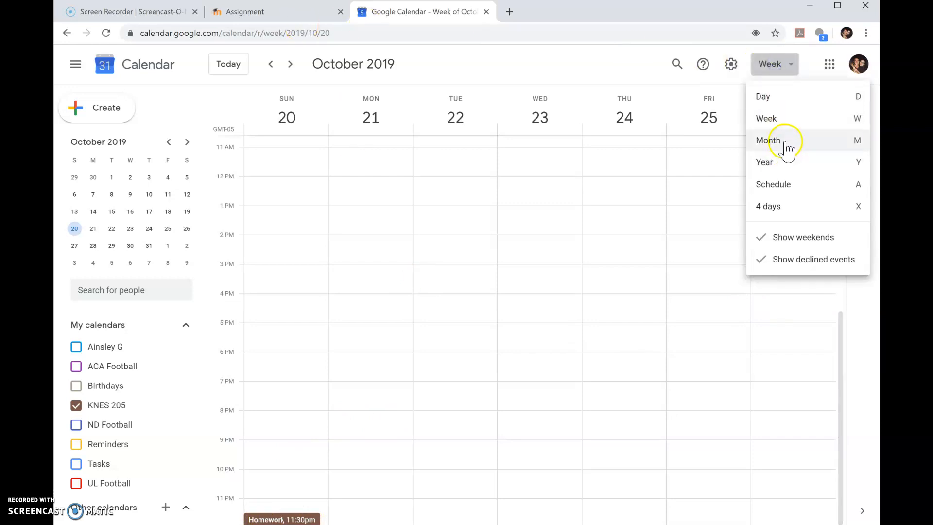
{"action": "left_click", "coordinate": [787, 147]}
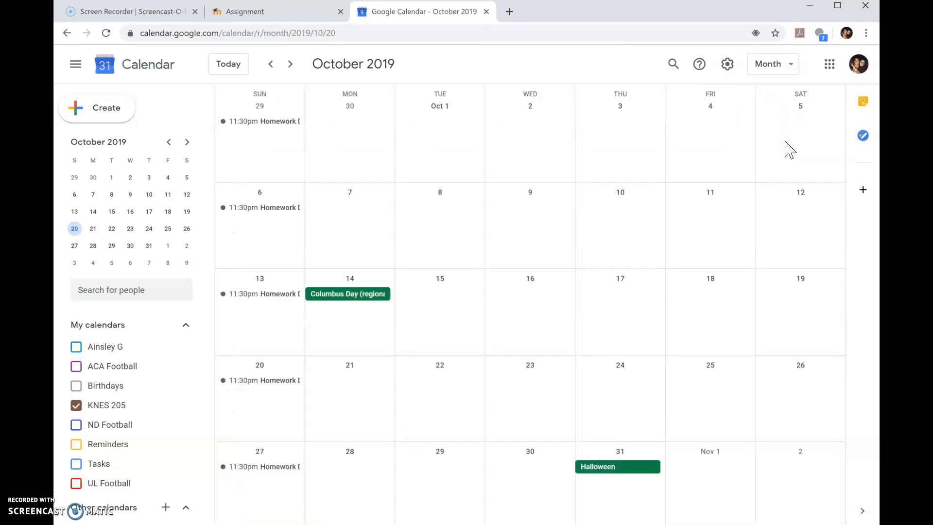